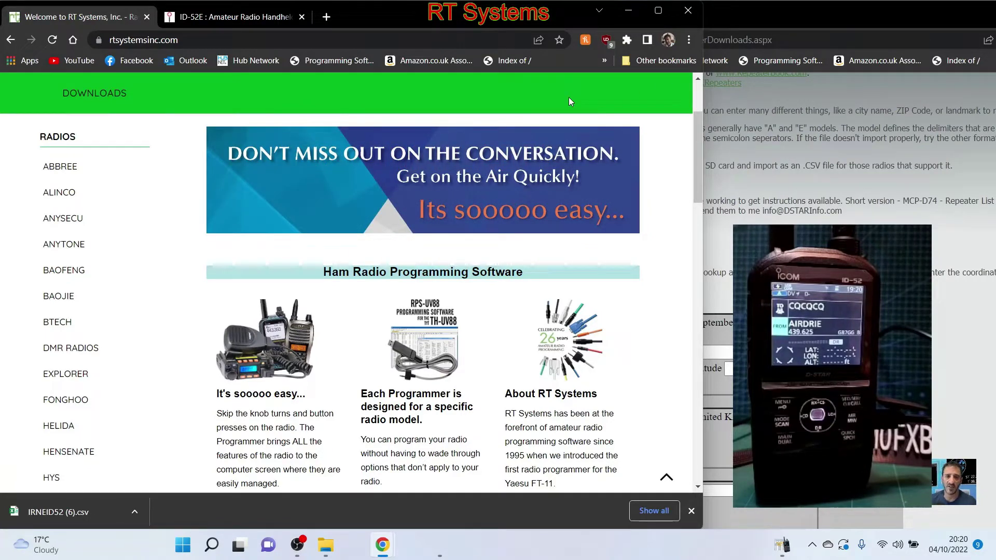
# Step: Return rtsystemsinc.com to its home page, then bring the D-STAR Info window forward and reposition it
pyautogui.click(819, 86)
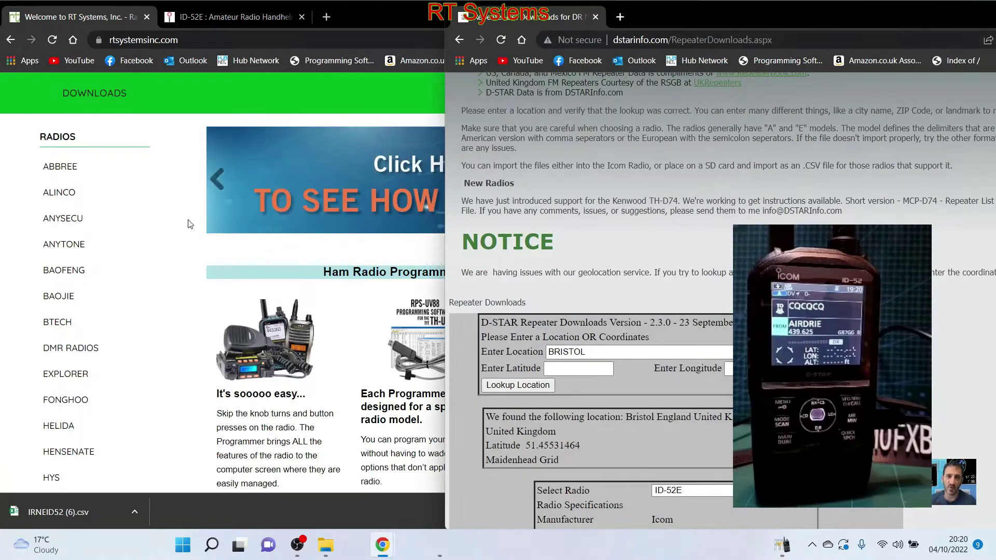
pyautogui.click(138, 166)
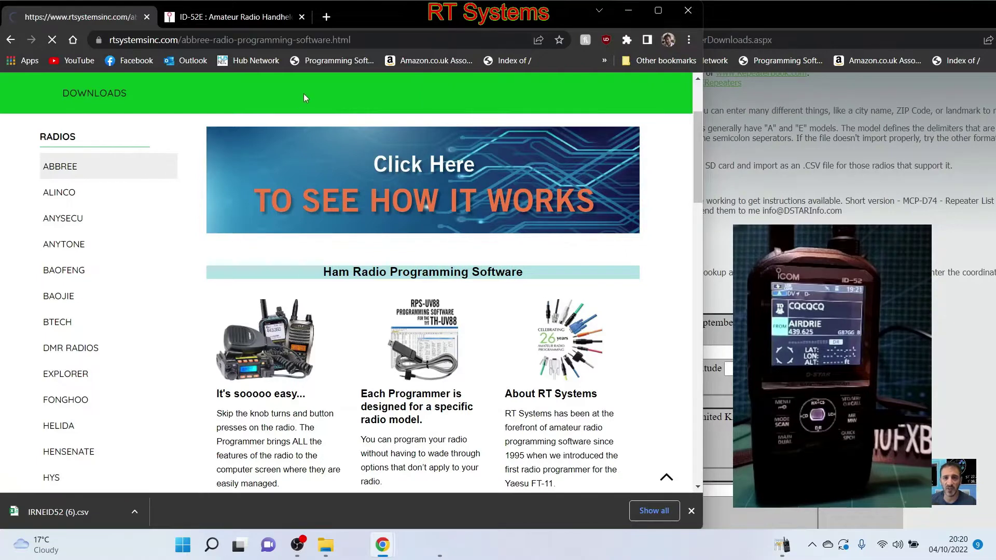
pyautogui.click(67, 193)
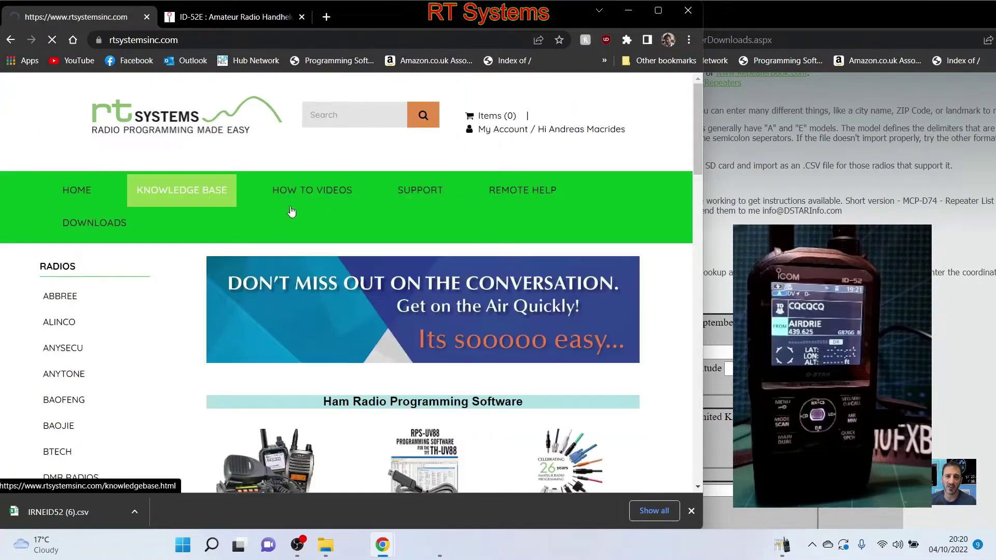
pyautogui.scroll(-3, 511, 276)
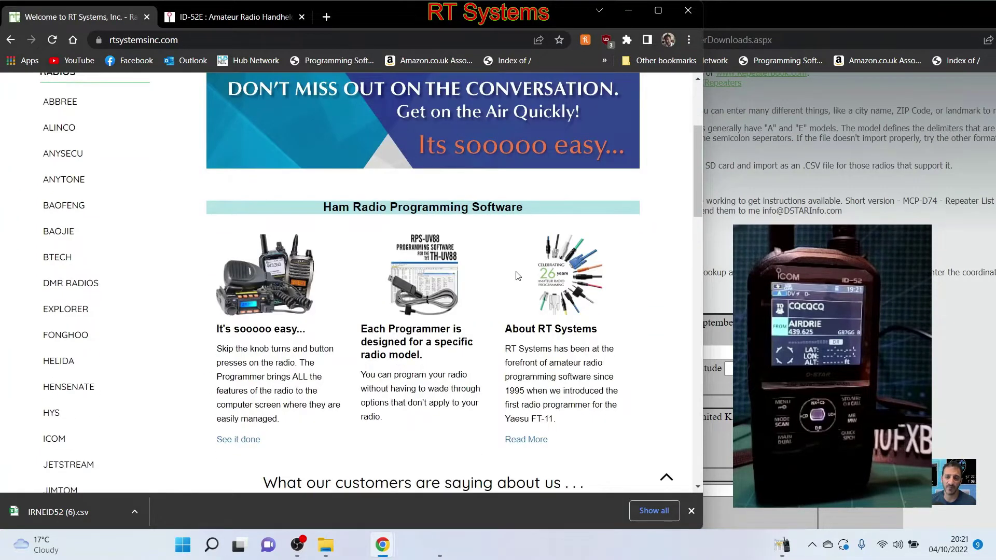
pyautogui.scroll(2, 516, 276)
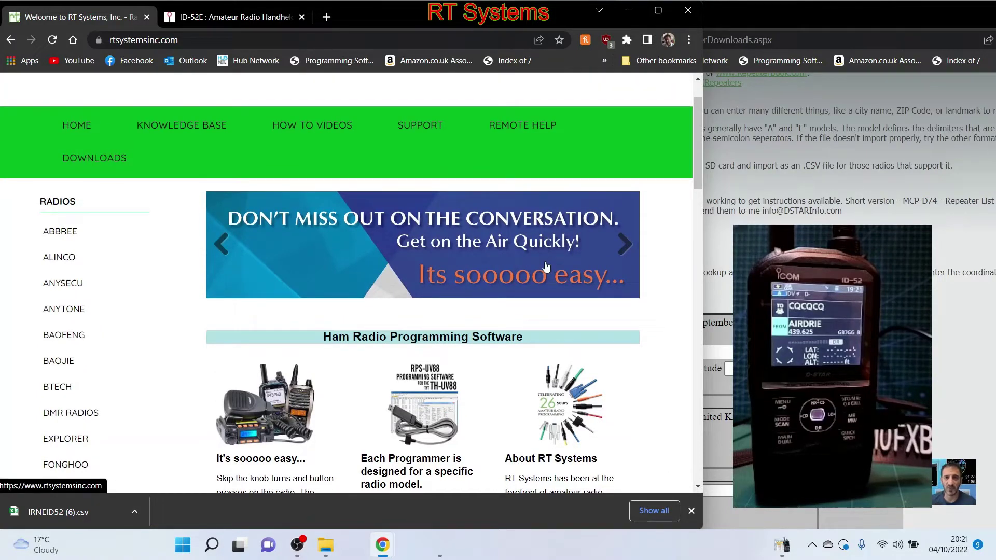
pyautogui.scroll(-3, 542, 267)
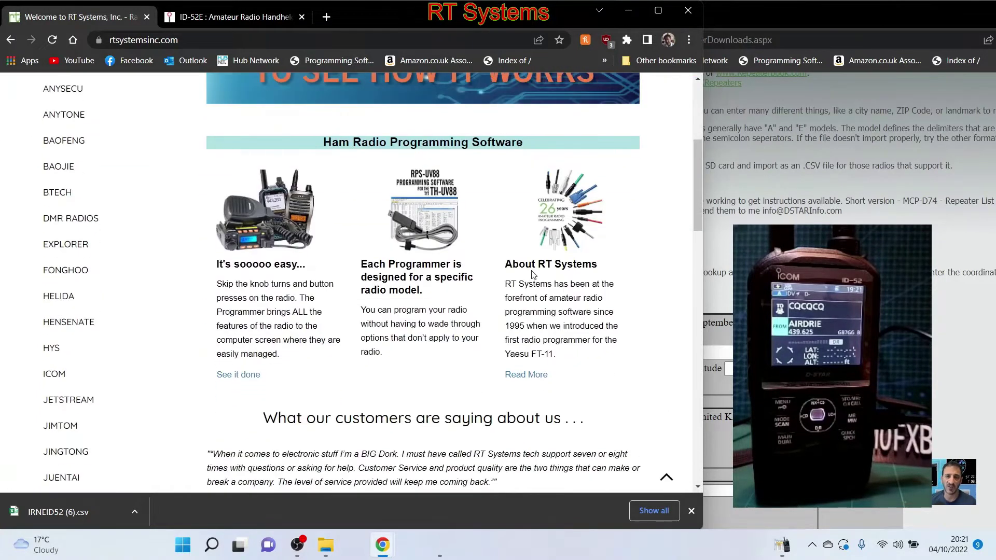
pyautogui.scroll(3, 533, 275)
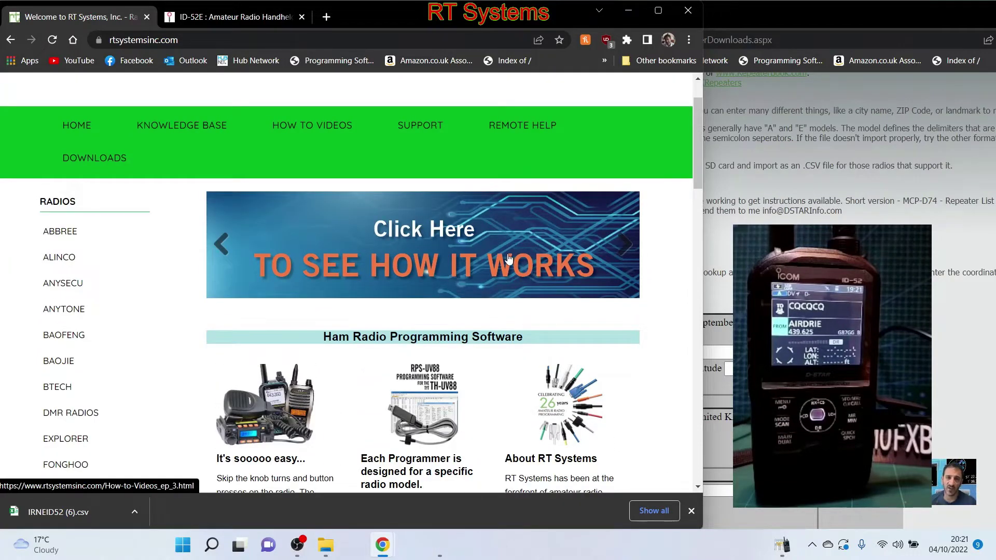
pyautogui.click(815, 175)
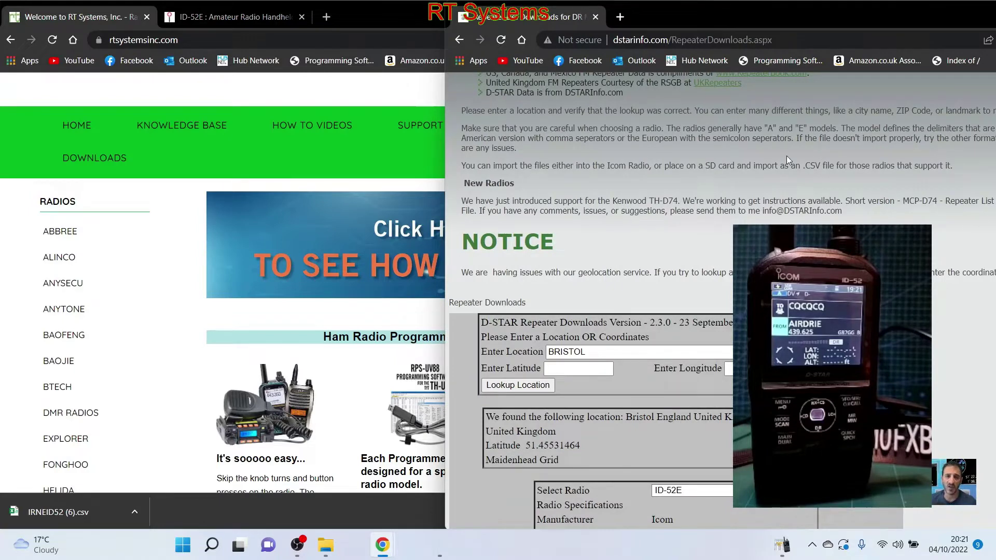
pyautogui.moveTo(858, 12)
pyautogui.mouseDown()
pyautogui.moveTo(836, 14)
pyautogui.moveTo(882, 21)
pyautogui.moveTo(870, 20)
pyautogui.mouseUp()
# Step: Maximize D-STAR Info and open Repeater List Downloads for DR Mode Radios
pyautogui.click(941, 27)
pyautogui.scroll(1, 723, 178)
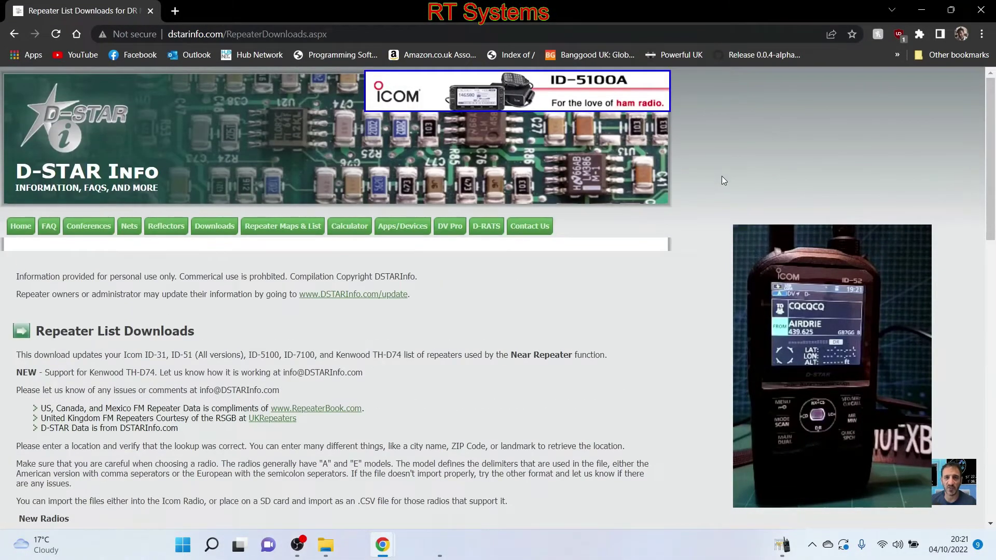
pyautogui.scroll(-3, 796, 200)
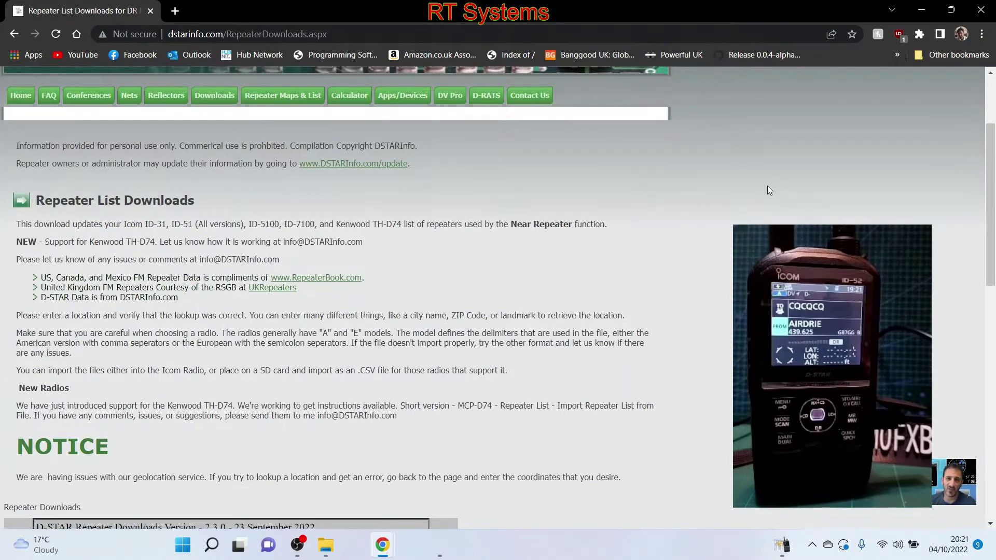
pyautogui.scroll(-5, 767, 186)
pyautogui.scroll(8, 772, 188)
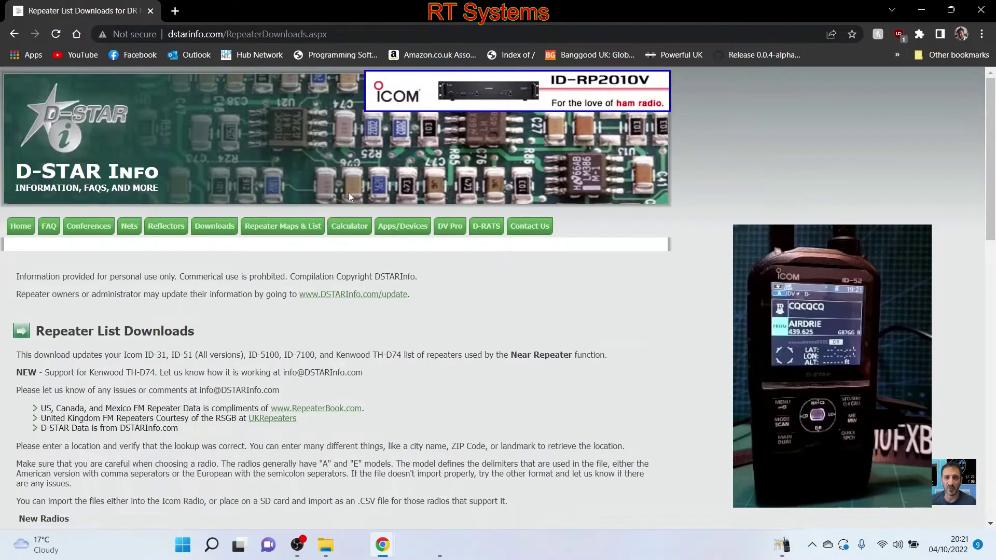
pyautogui.moveTo(214, 227)
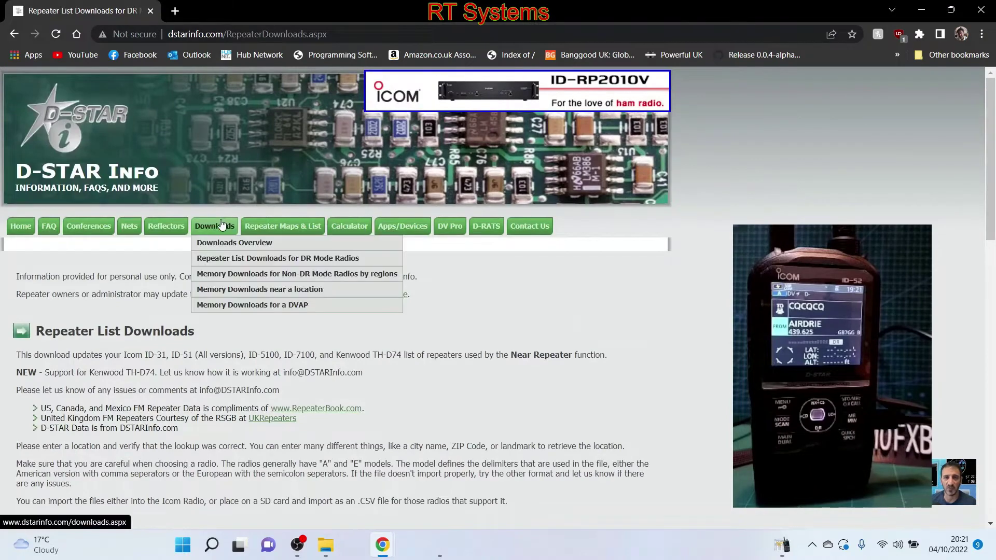
pyautogui.click(233, 259)
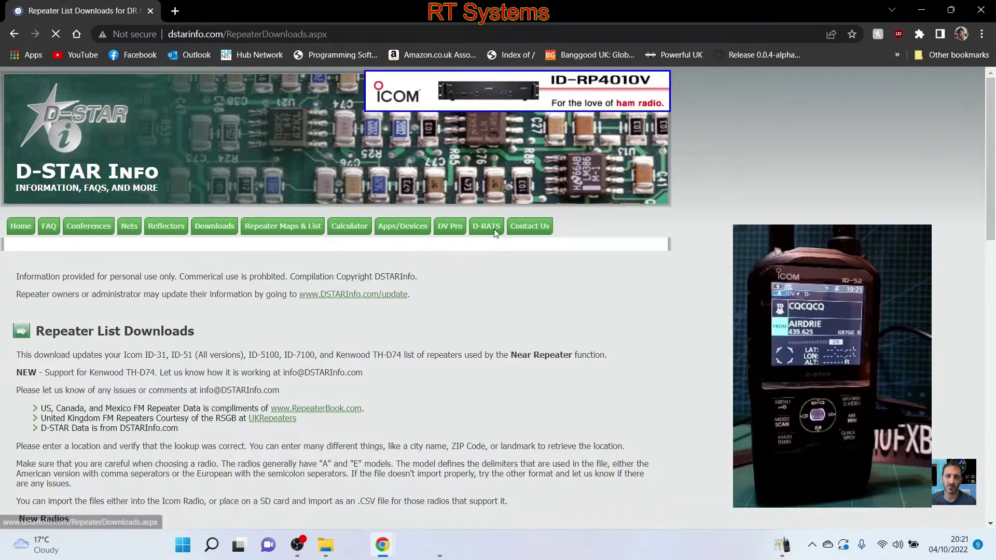
# Step: Enter BRISTOL as the location to look up
pyautogui.scroll(-6, 534, 248)
pyautogui.scroll(-4, 538, 244)
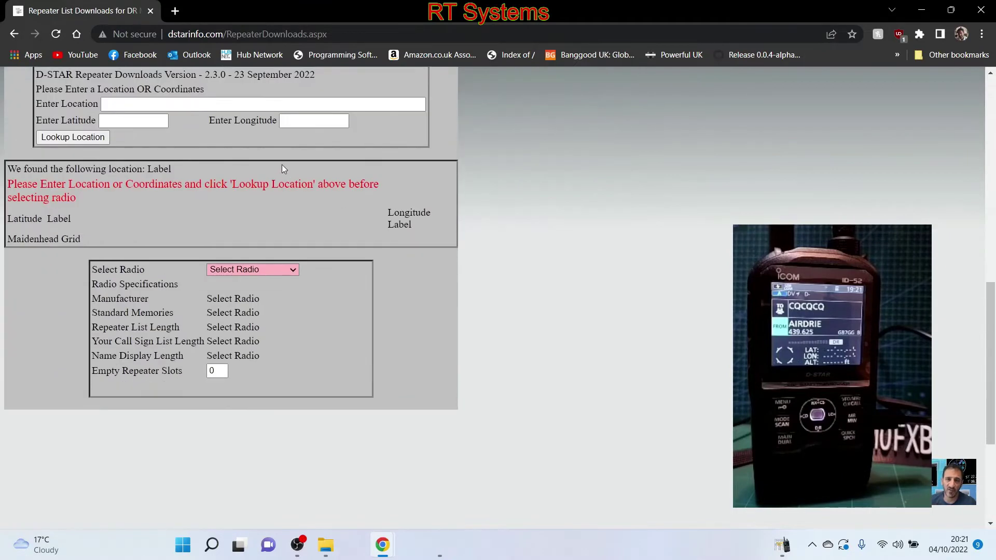
pyautogui.click(140, 169)
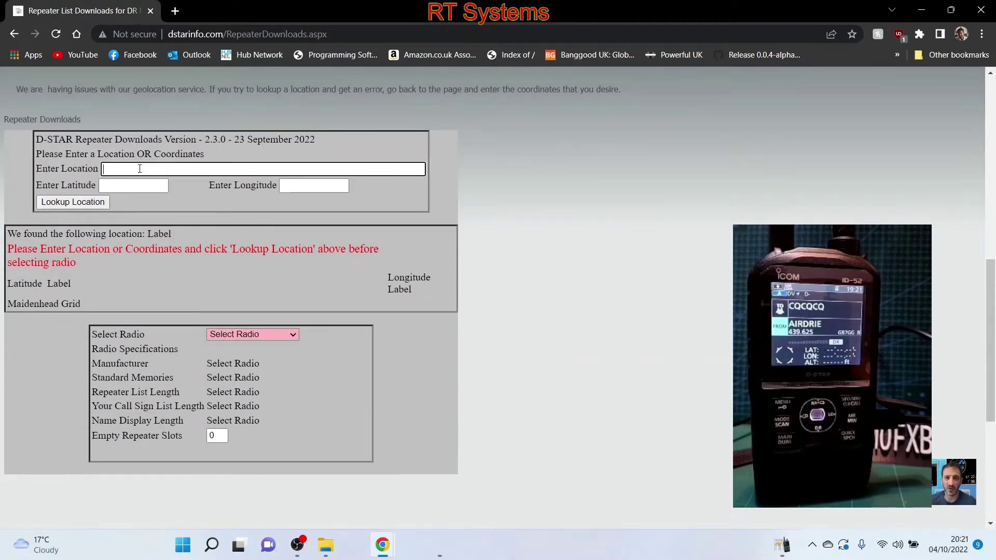
pyautogui.write('BRISTOL')
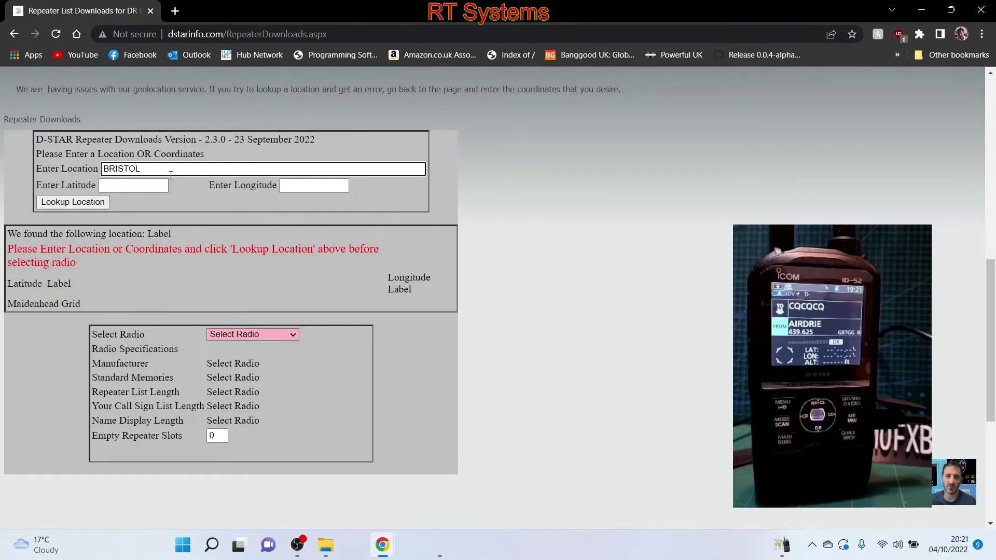
# Step: Look up Bristol, choose ID-52E as the radio and download its repeater list CSV
pyautogui.click(86, 205)
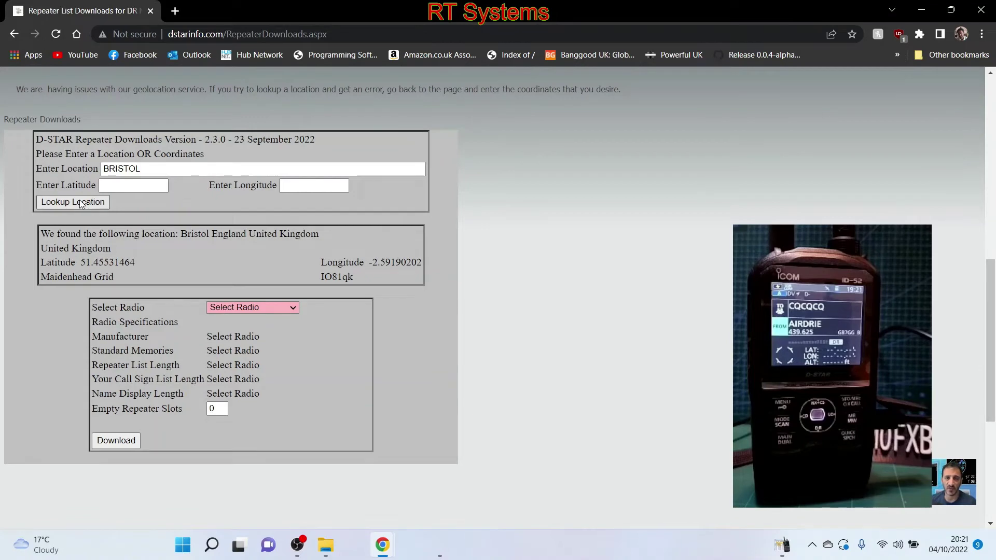
pyautogui.click(296, 308)
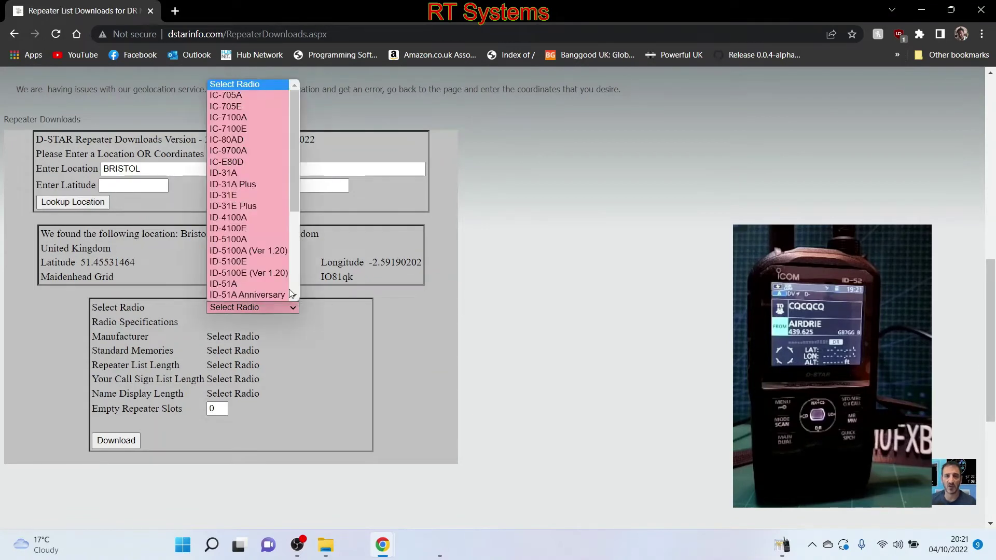
pyautogui.click(294, 281)
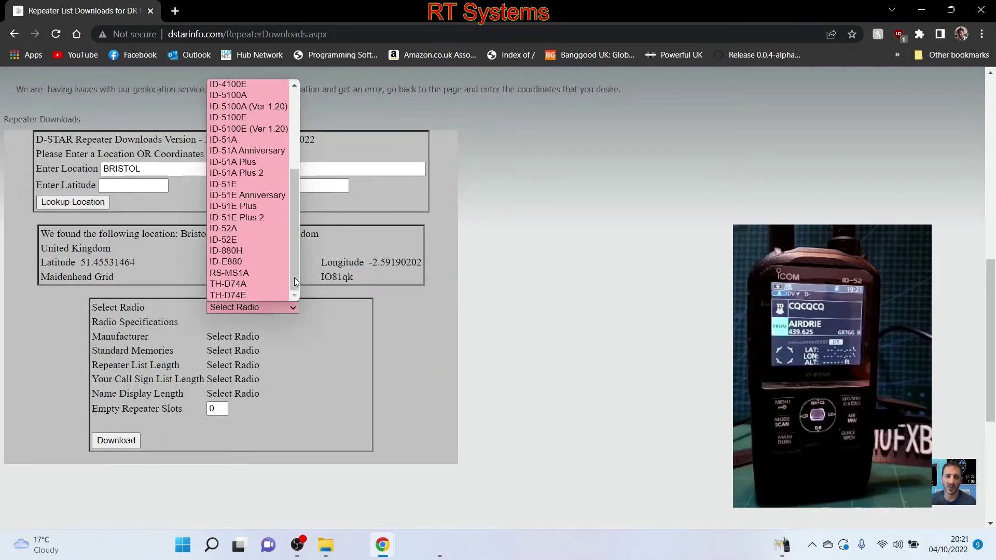
pyautogui.click(246, 239)
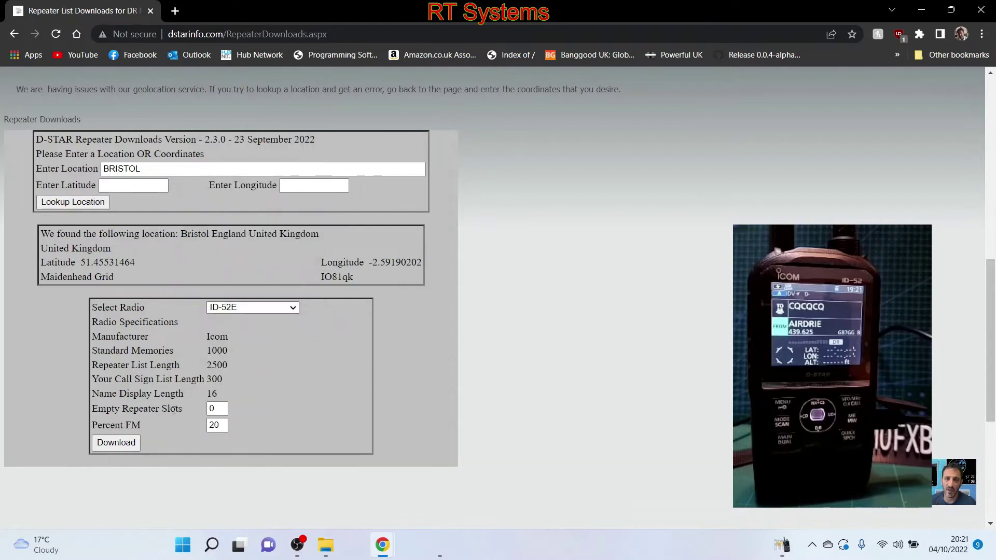
pyautogui.click(108, 445)
pyautogui.scroll(-3, 363, 378)
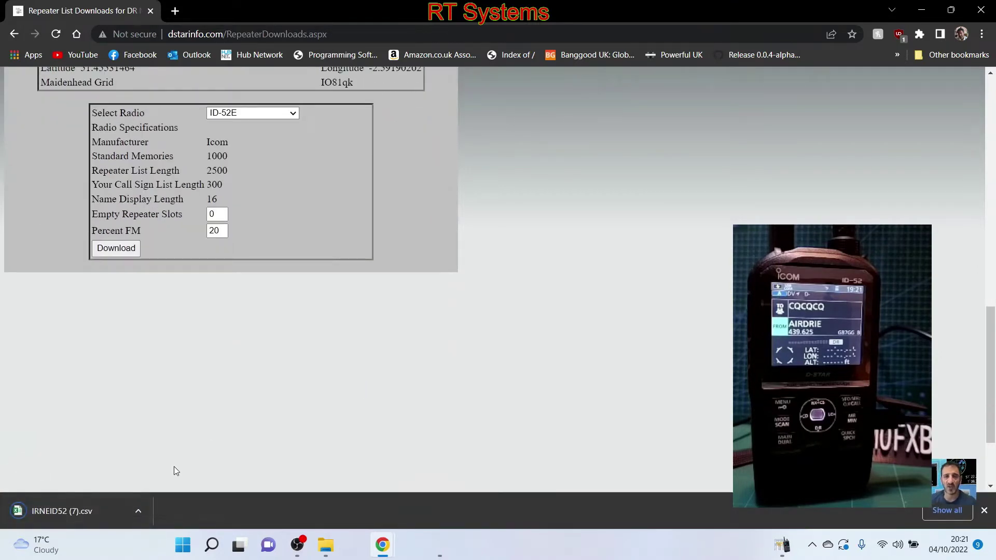
# Step: Shrink the D-STAR Info browser window and bring ID-52 Programmer to the front
pyautogui.click(952, 12)
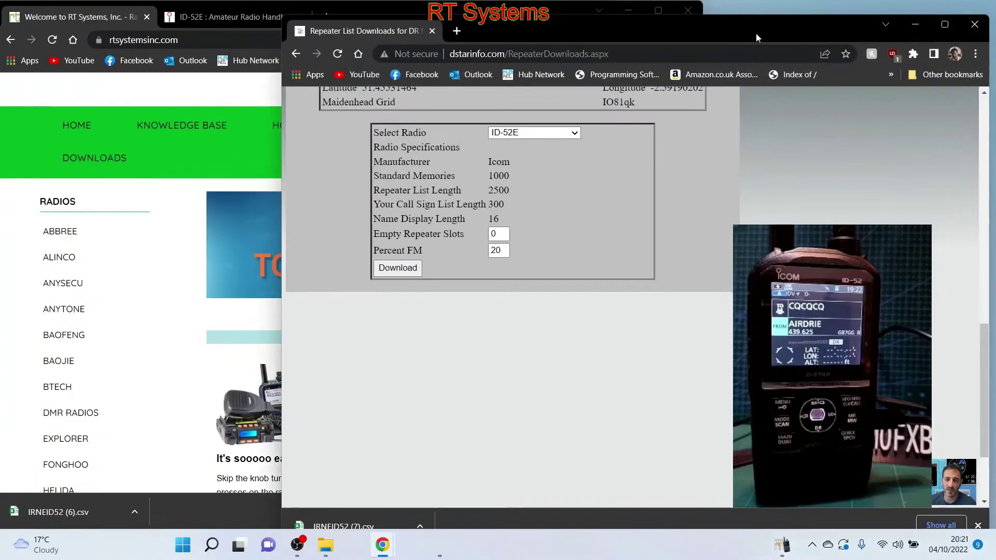
pyautogui.click(204, 145)
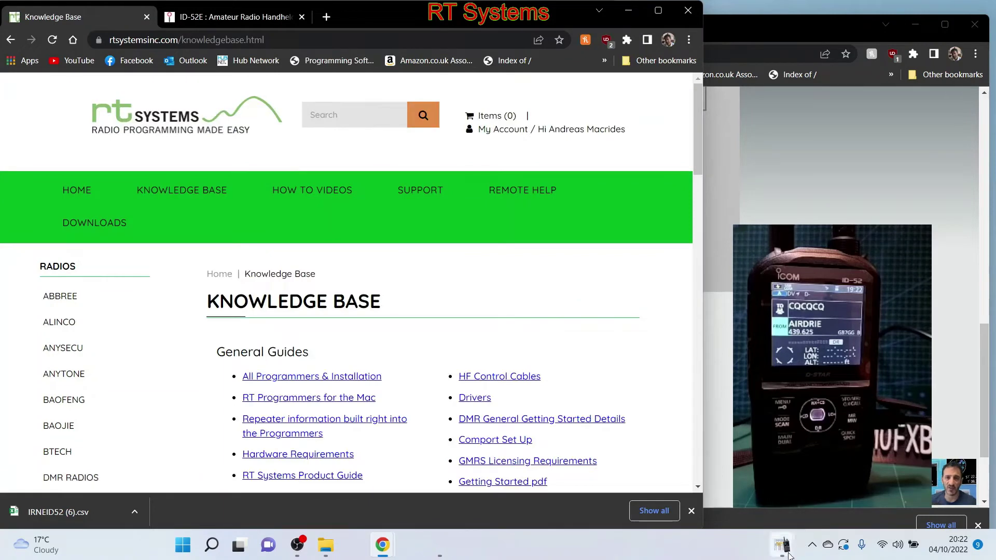
pyautogui.click(783, 553)
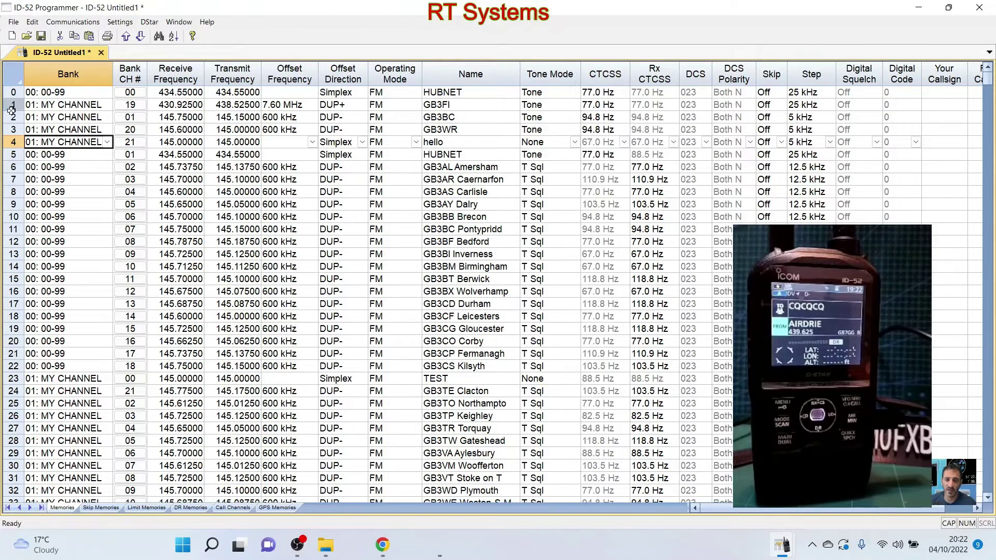
# Step: Show the DR Memories sheet and select its first row
pyautogui.click(188, 508)
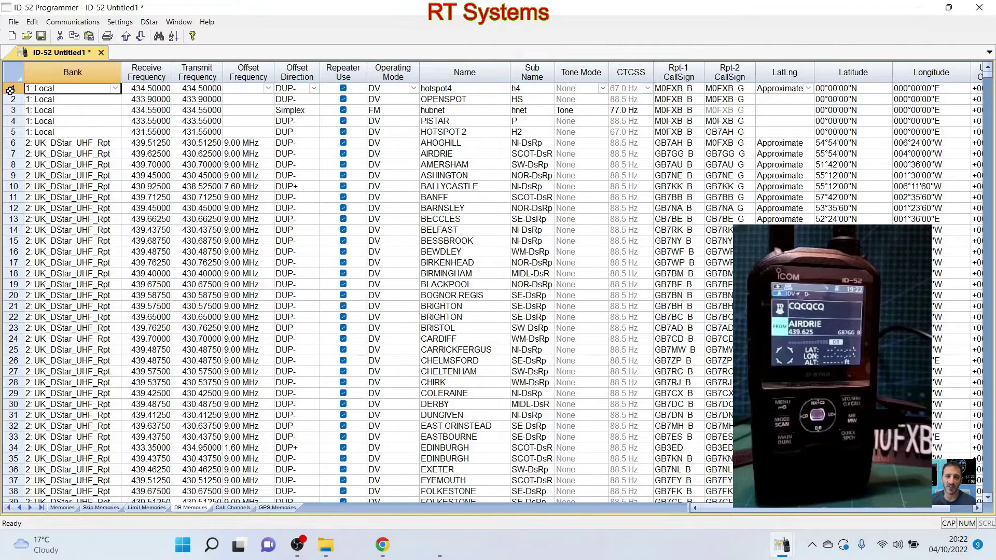
pyautogui.click(10, 91)
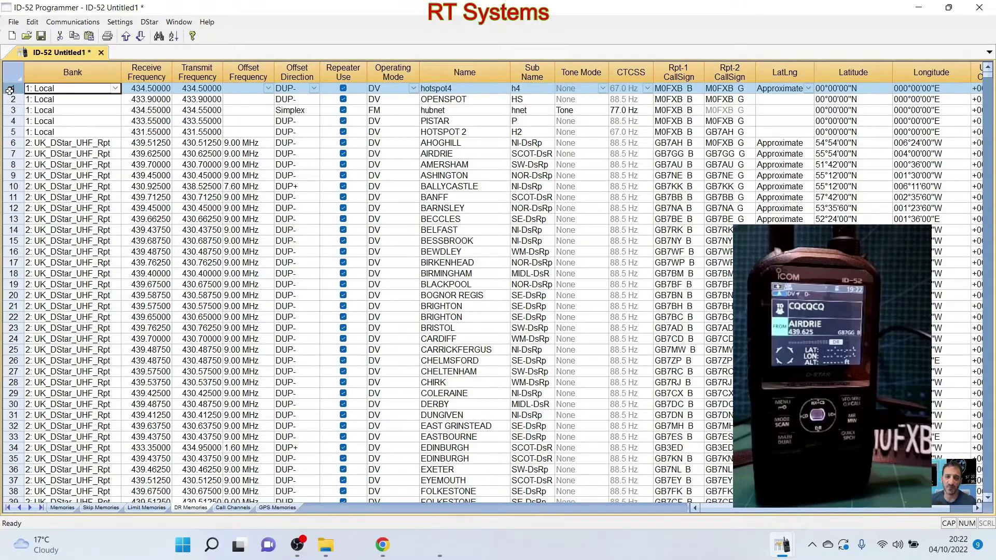
# Step: Select all DR memory rows and cut them, leaving the grid empty, then start a radio file import
pyautogui.hotkey('ctrl', 'a')
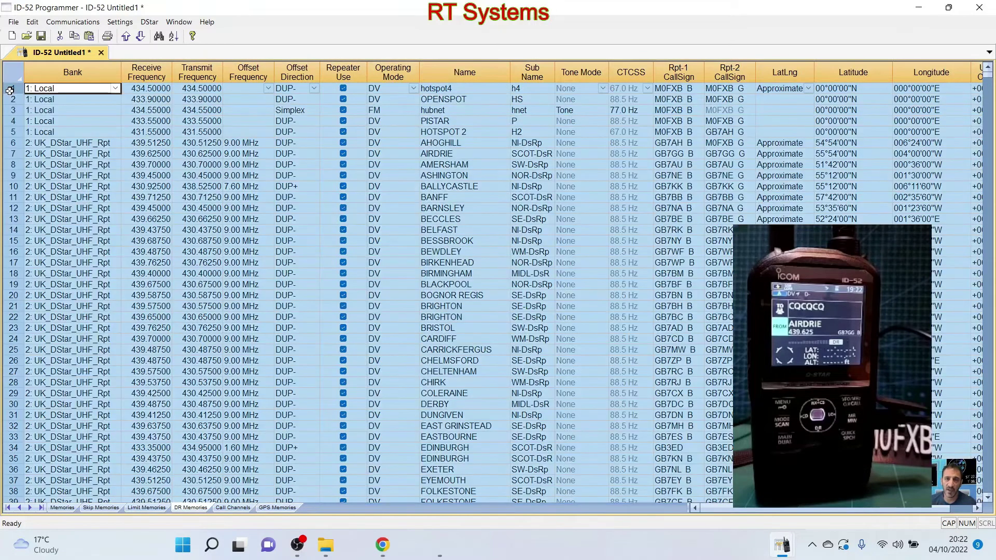
pyautogui.rightClick(128, 99)
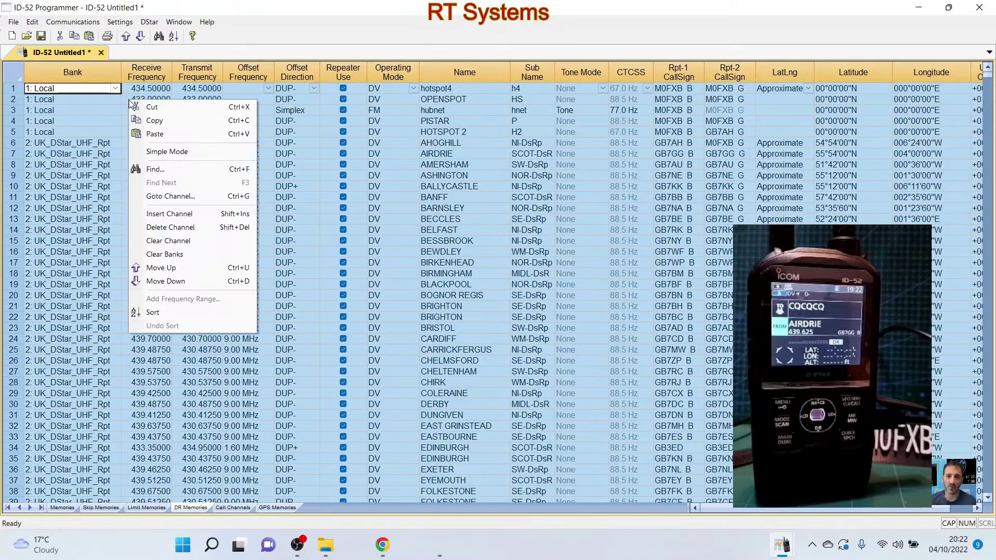
pyautogui.click(159, 108)
pyautogui.click(472, 251)
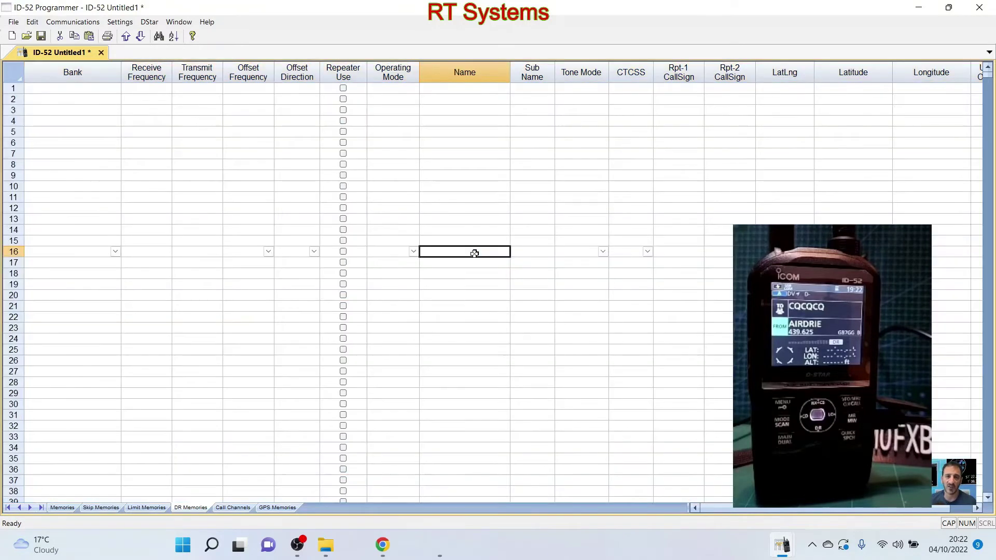
pyautogui.scroll(-3, 602, 270)
pyautogui.scroll(2, 609, 275)
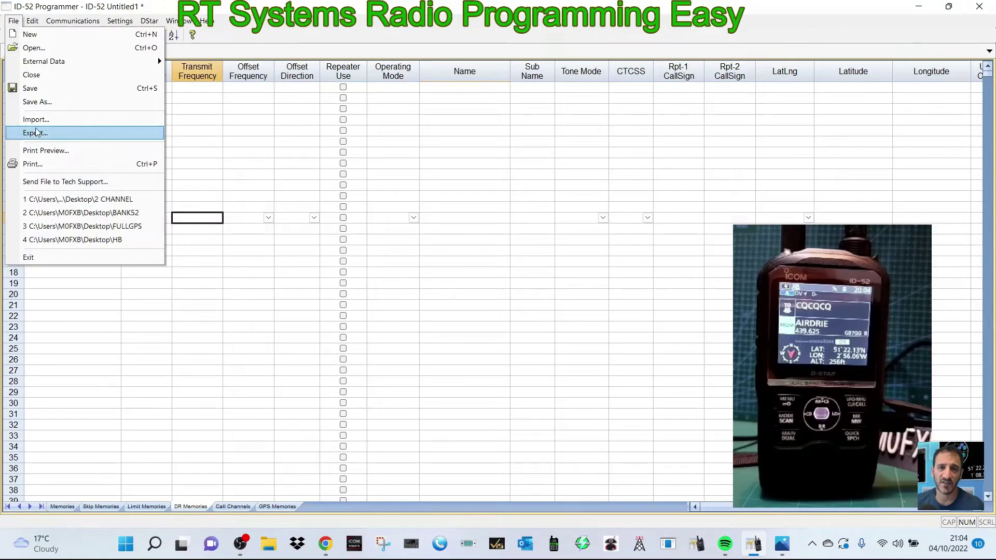
pyautogui.click(34, 120)
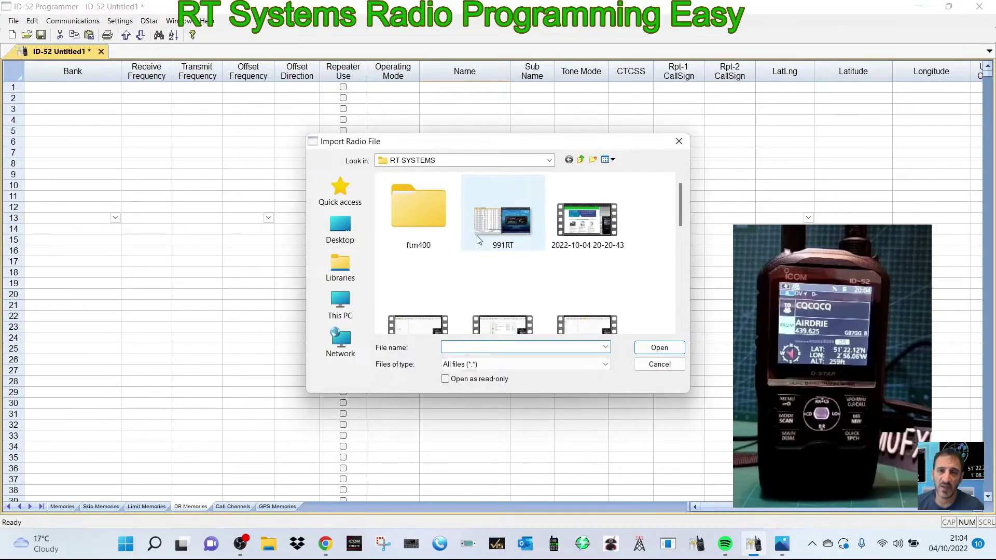
# Step: Import IRNEID52 (7) using the Semicolon delimiter and default remaining import settings
pyautogui.scroll(-5, 480, 235)
pyautogui.doubleClick(517, 314)
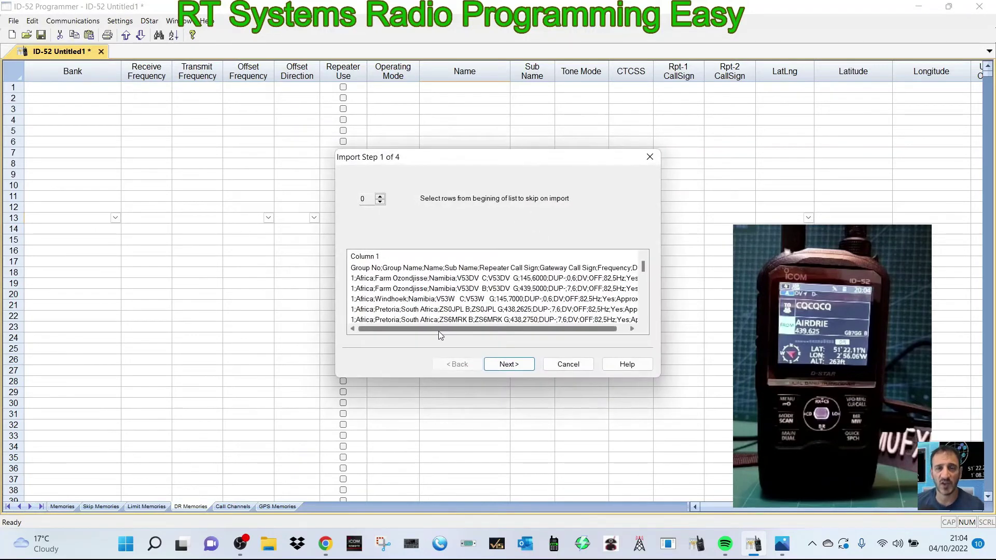
pyautogui.click(511, 365)
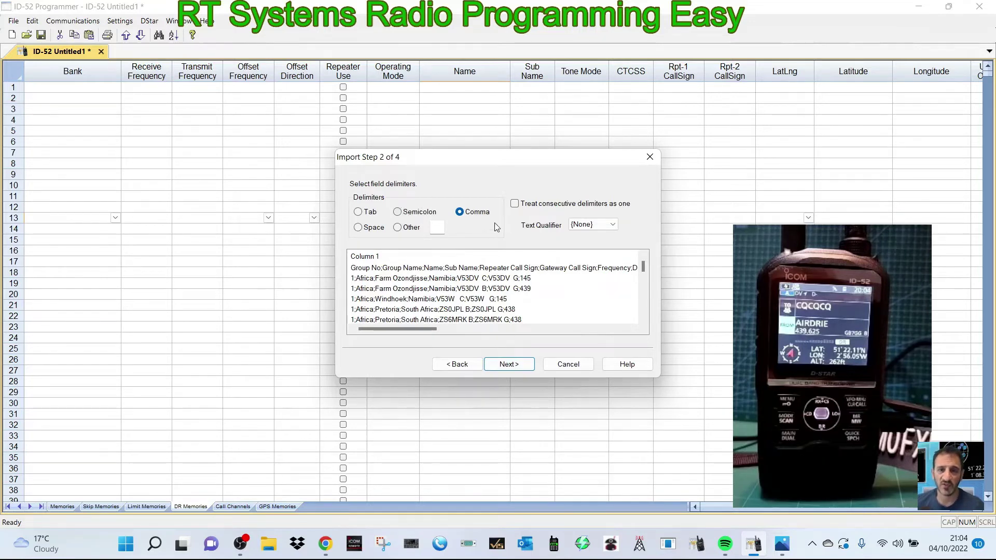
pyautogui.click(398, 212)
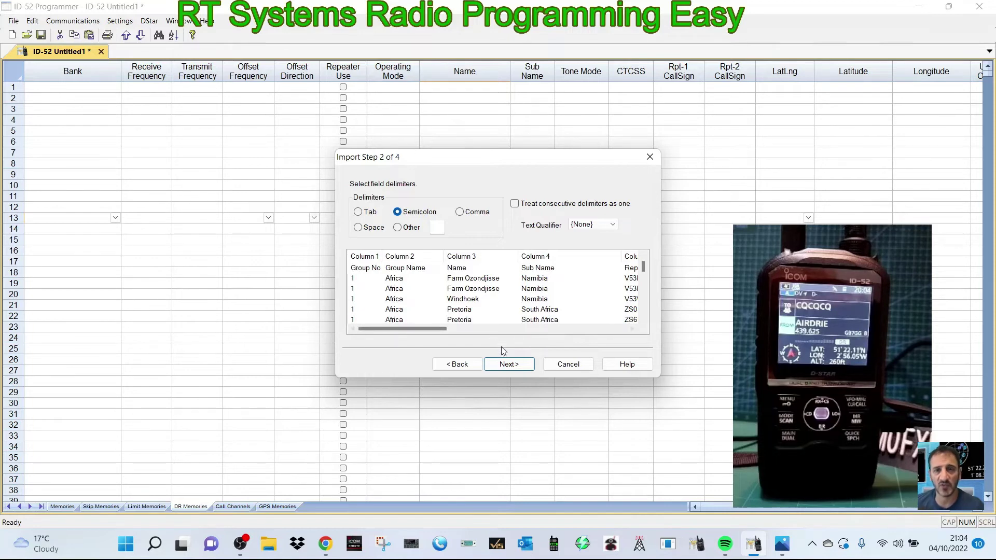
pyautogui.click(507, 364)
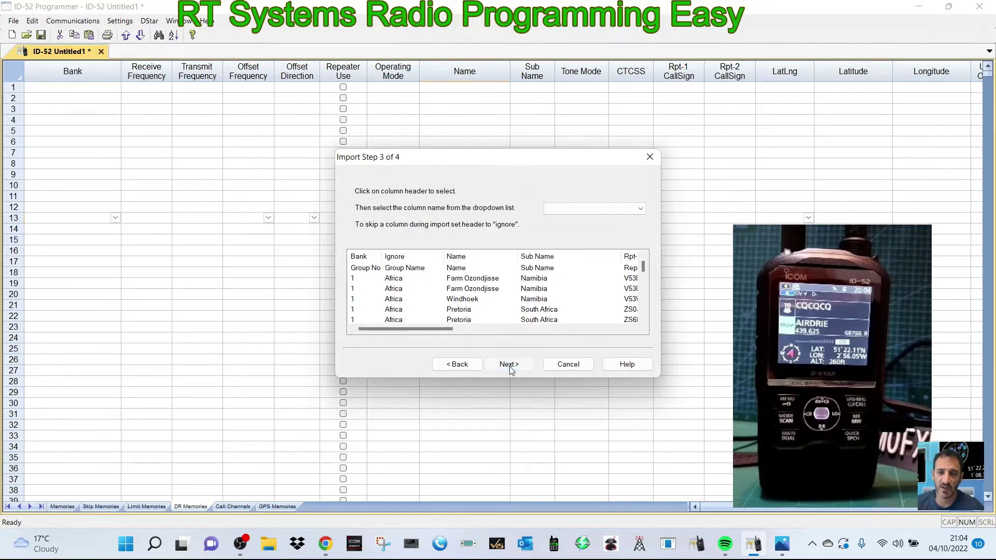
pyautogui.click(509, 364)
pyautogui.click(508, 367)
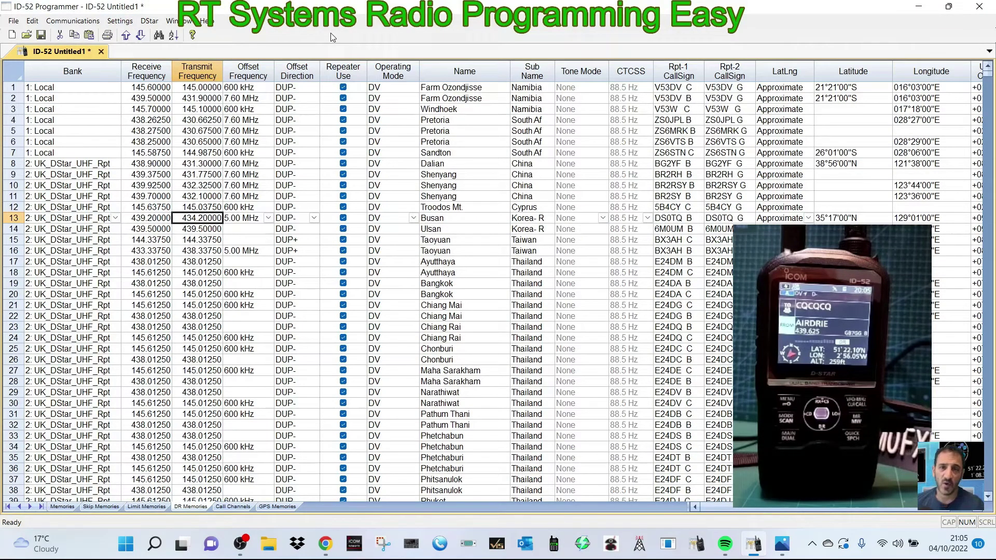
pyautogui.click(150, 23)
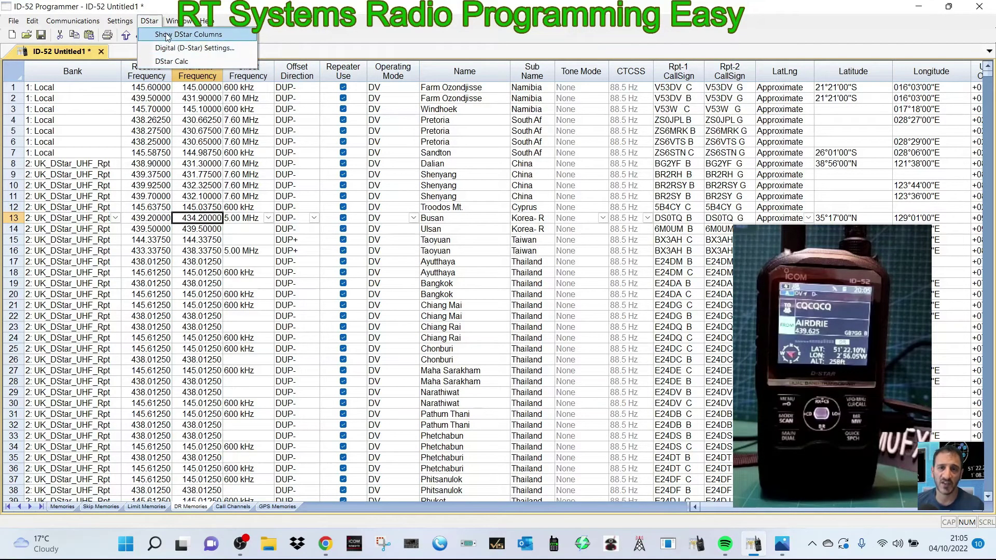
pyautogui.moveTo(120, 23)
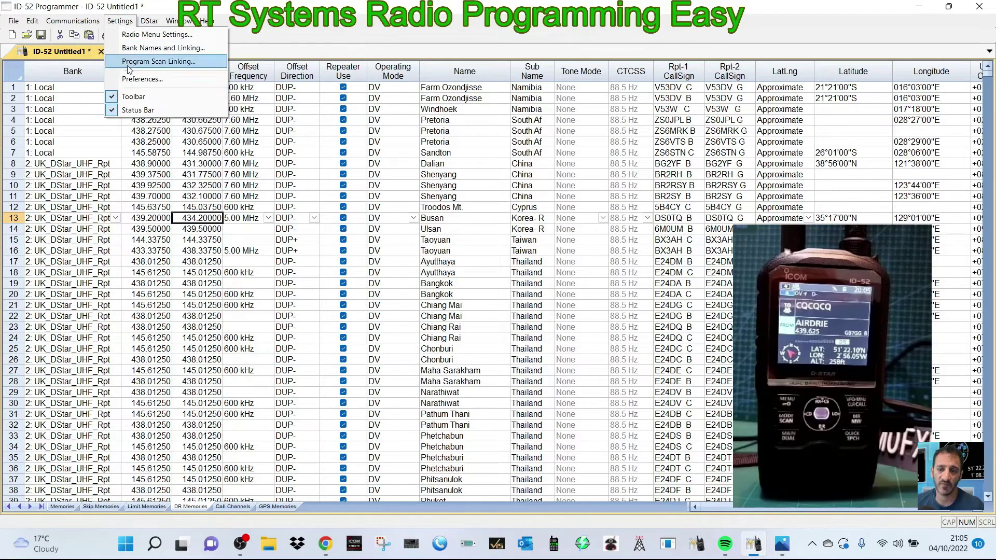
pyautogui.click(140, 79)
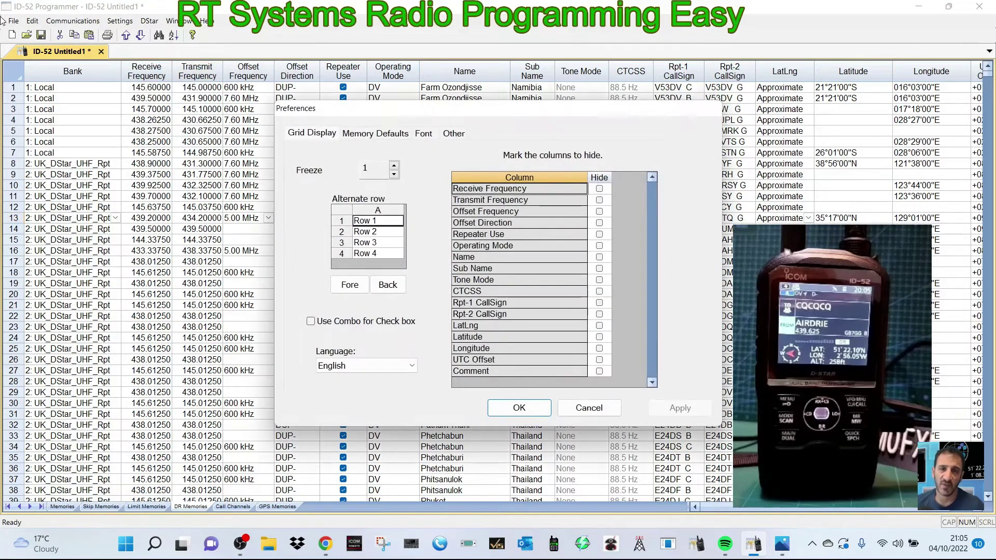
pyautogui.click(518, 408)
pyautogui.click(15, 23)
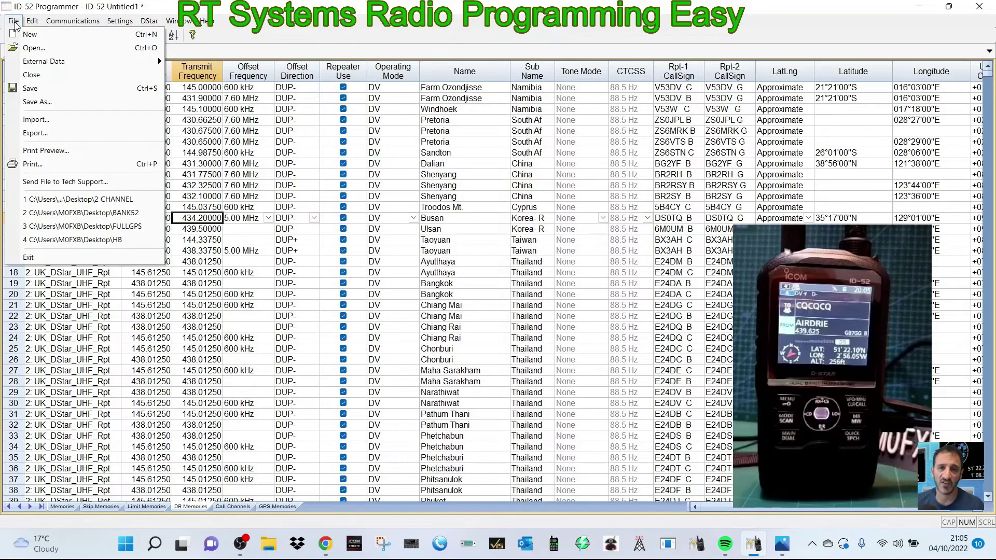
pyautogui.moveTo(73, 21)
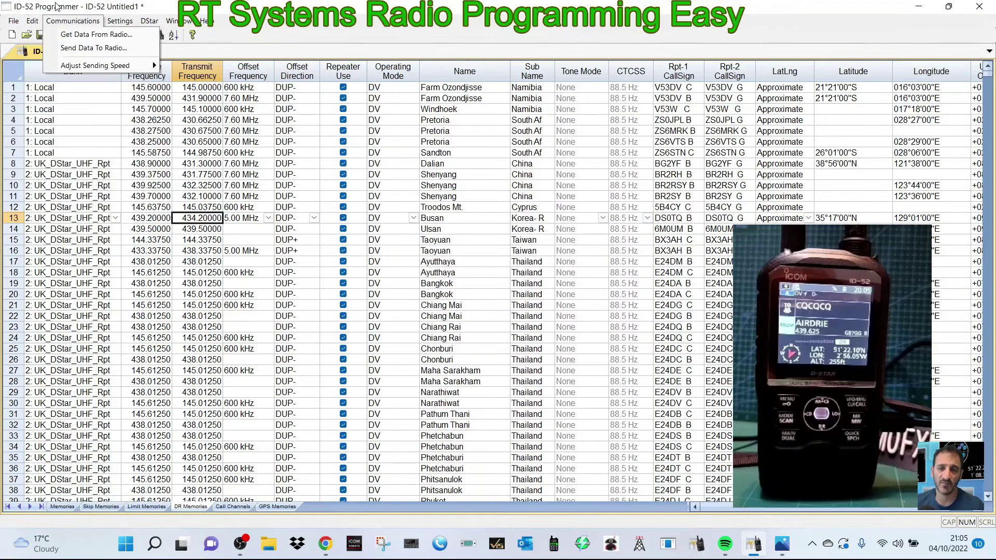
pyautogui.click(361, 29)
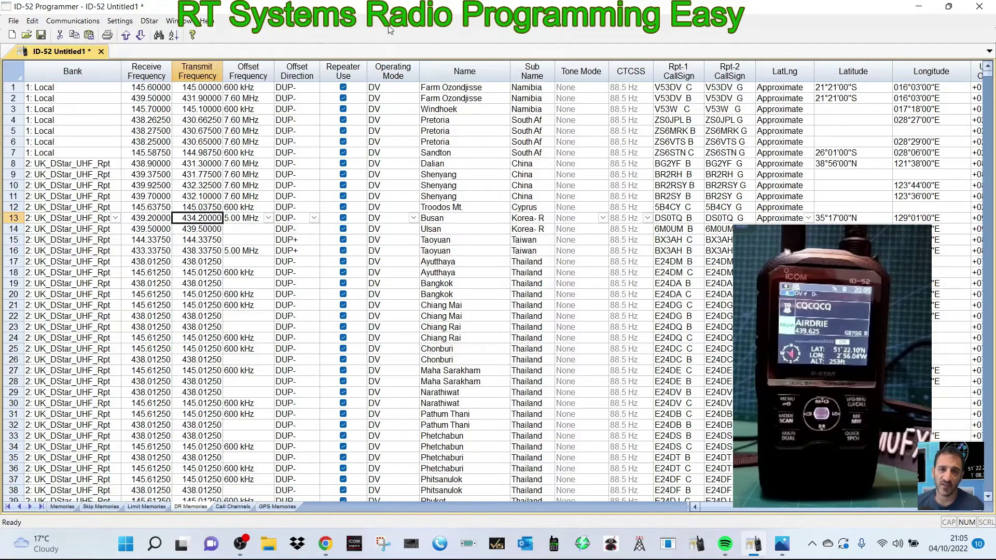
pyautogui.click(207, 21)
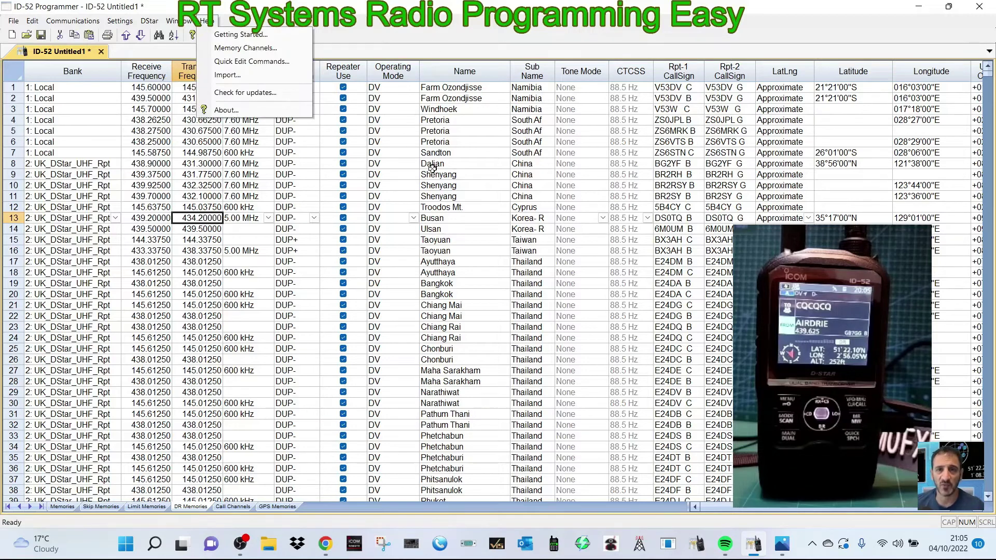
pyautogui.click(425, 127)
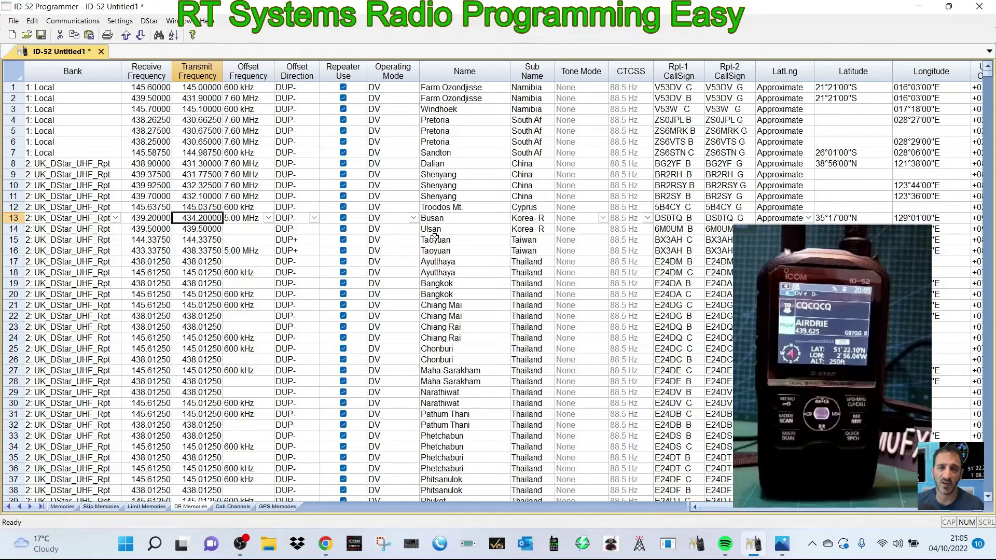